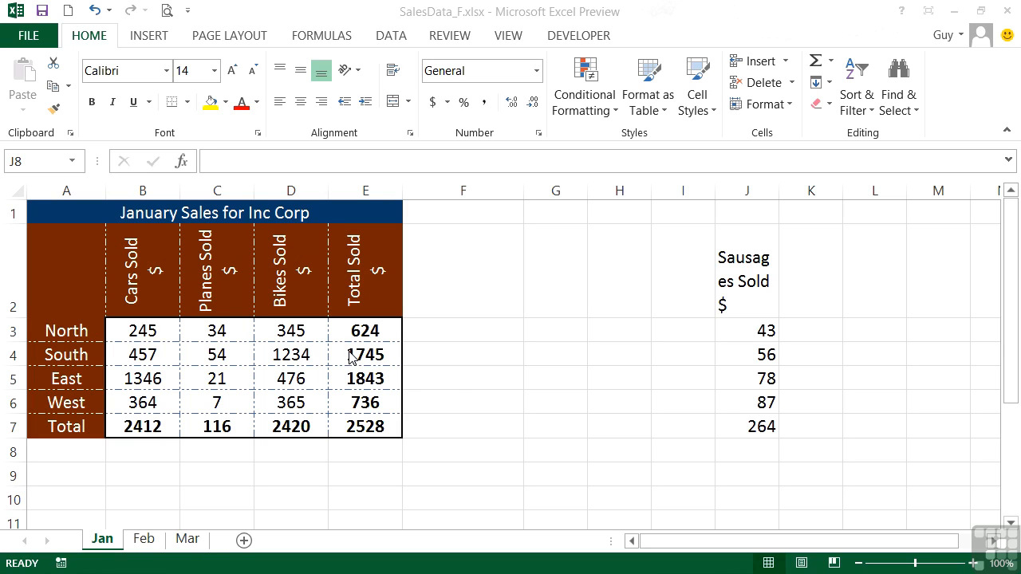
Copy the formatting of the Bikes Sold heading in D2 to the Sausages Sold heading in J2 with Format Painter.
{"action": "left_click", "coordinate": [756, 297]}
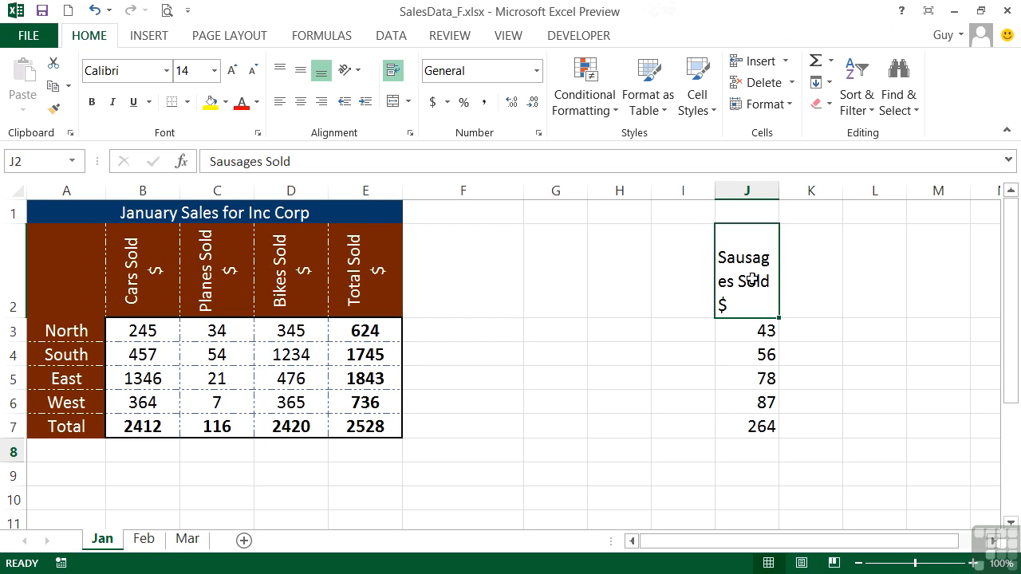
{"action": "left_click", "coordinate": [280, 259]}
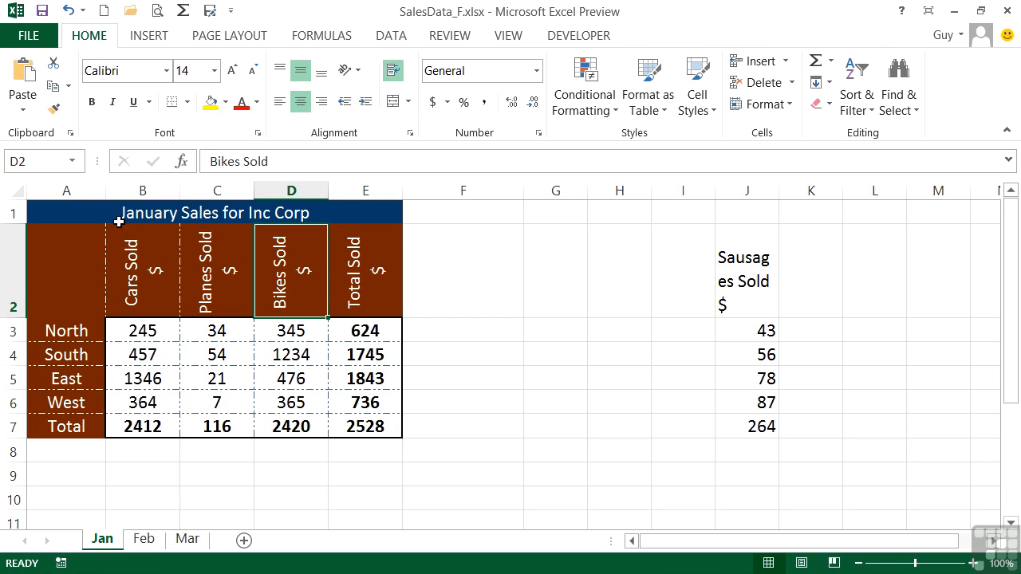
{"action": "left_click", "coordinate": [52, 110]}
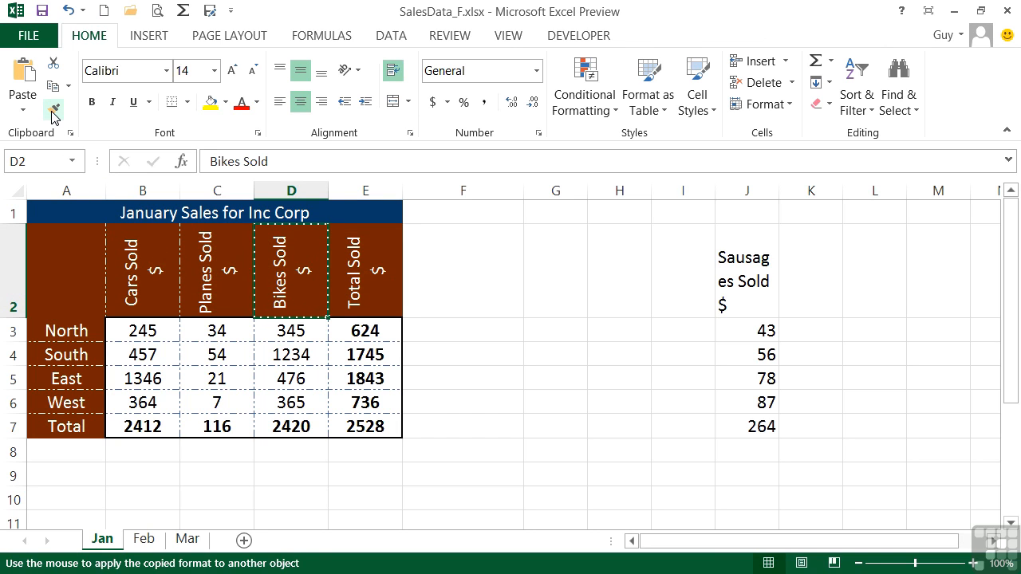
{"action": "left_click", "coordinate": [750, 281]}
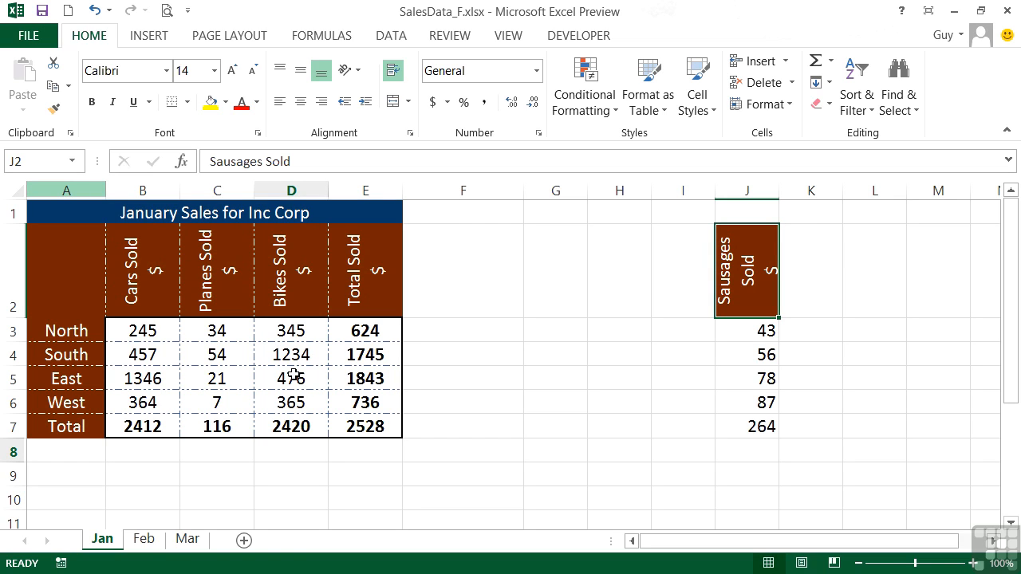
Copy the formatting of the Bikes figures in D3:D7 to the Sausages figures in J3:J7 with Format Painter.
{"action": "left_click_drag", "start_coordinate": [289, 329], "coordinate": [291, 427]}
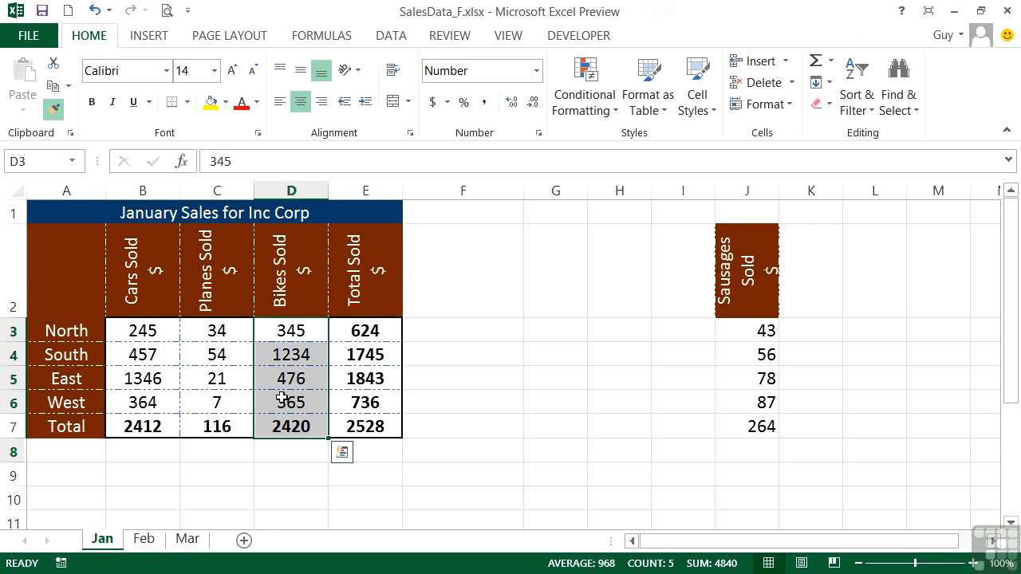
{"action": "left_click", "coordinate": [53, 111]}
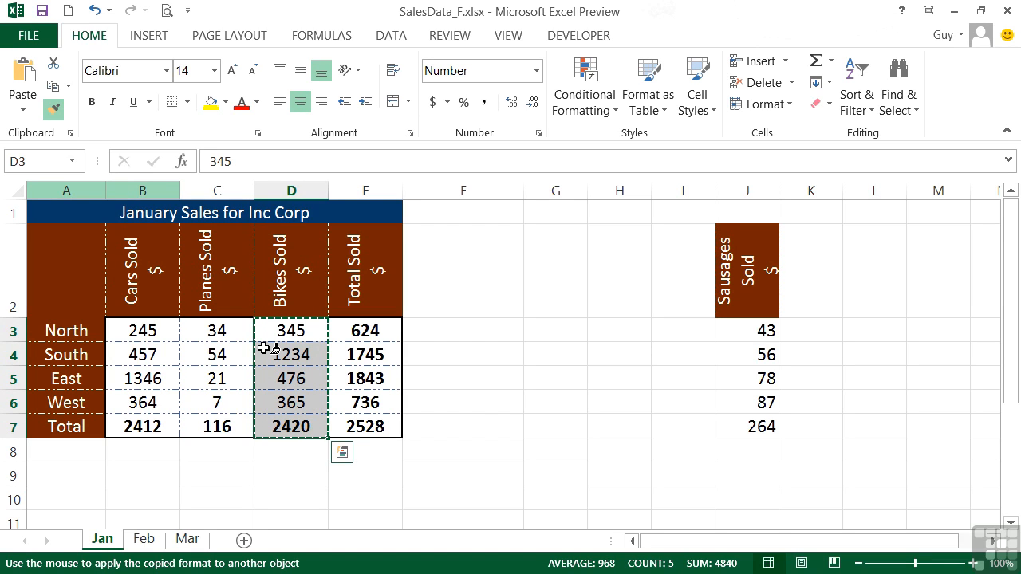
{"action": "left_click", "coordinate": [752, 328]}
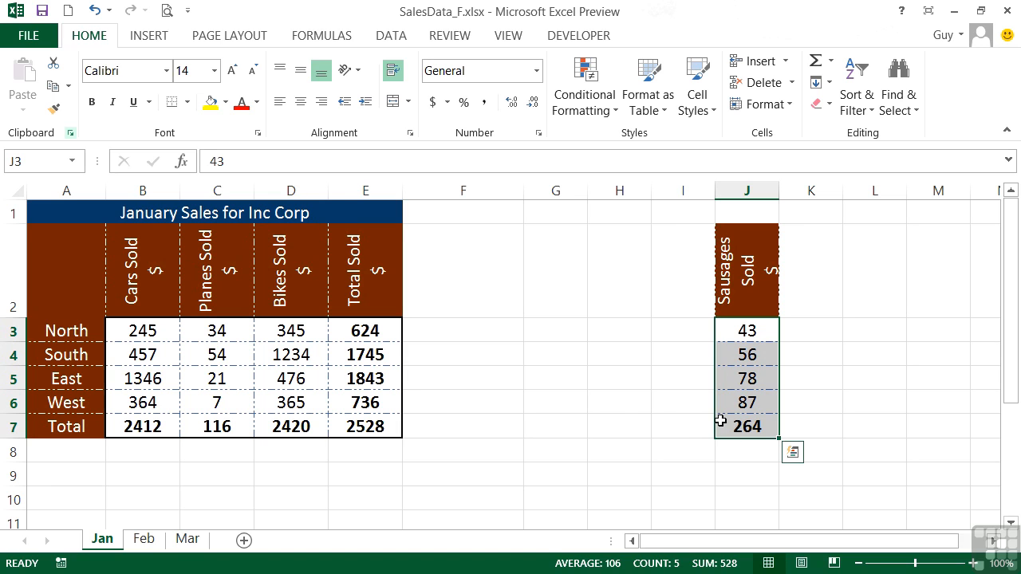
Copy the formatting of the whole January table A1:E7 to the table A1:E7 on the Feb sheet with Format Painter.
{"action": "left_click", "coordinate": [146, 540]}
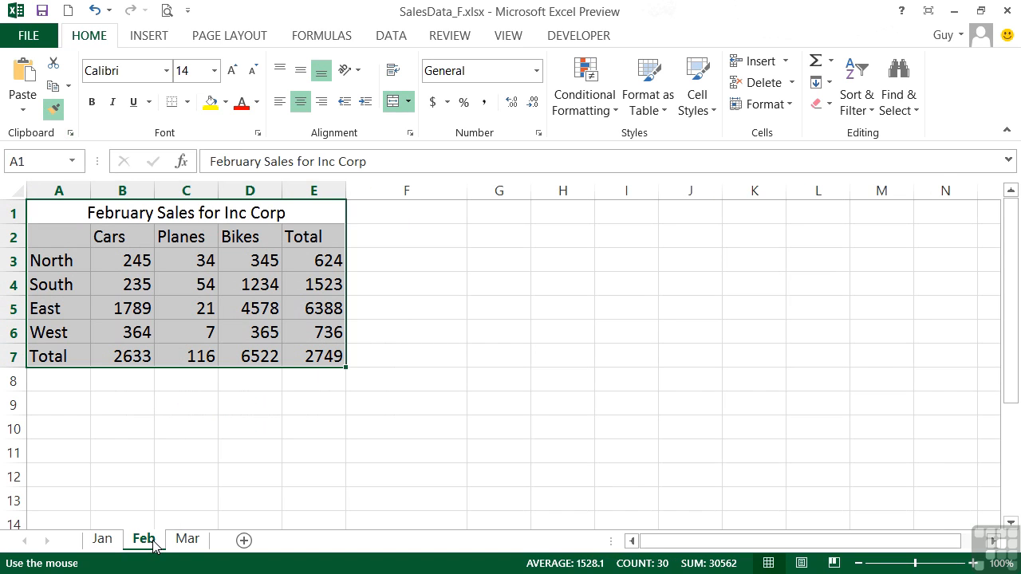
{"action": "left_click", "coordinate": [78, 218]}
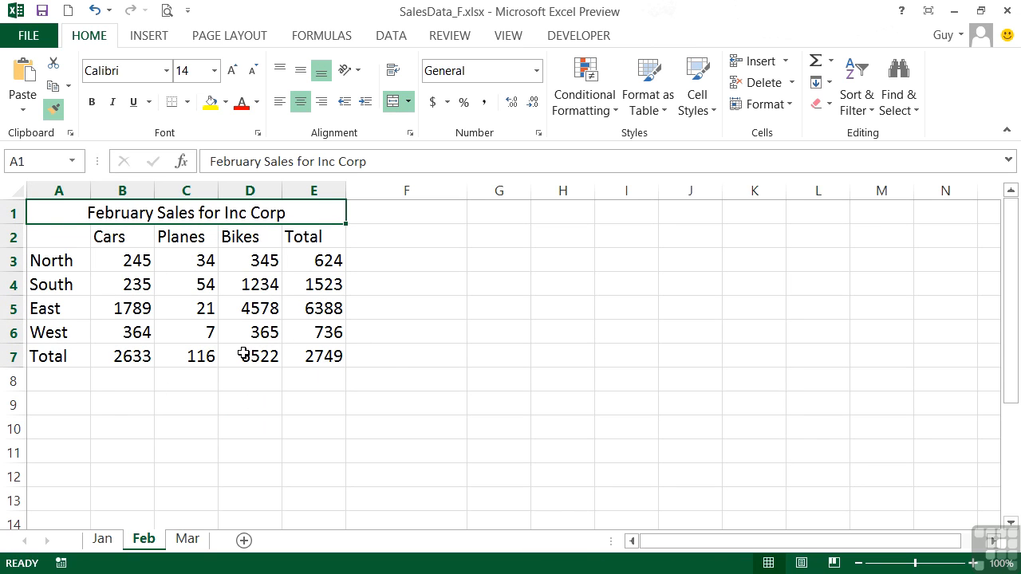
{"action": "left_click", "coordinate": [116, 540]}
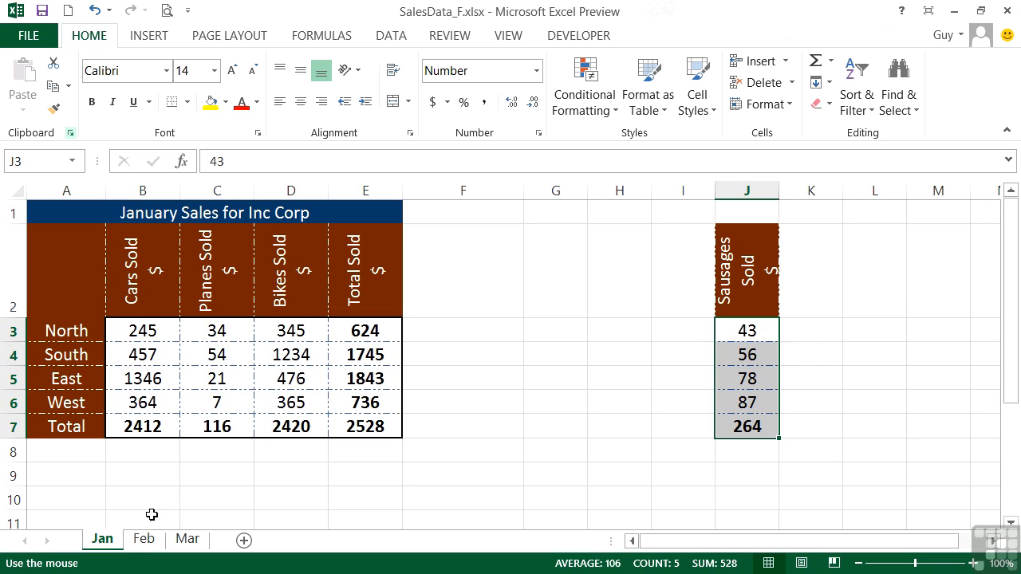
{"action": "left_click", "coordinate": [143, 538]}
{"action": "left_click", "coordinate": [117, 547]}
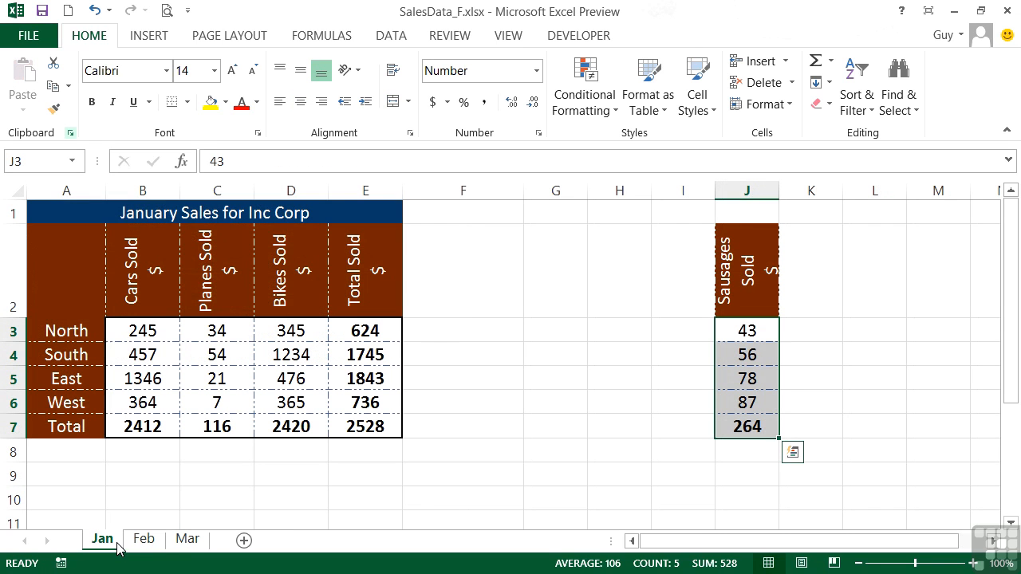
{"action": "left_click_drag", "start_coordinate": [91, 212], "coordinate": [366, 429]}
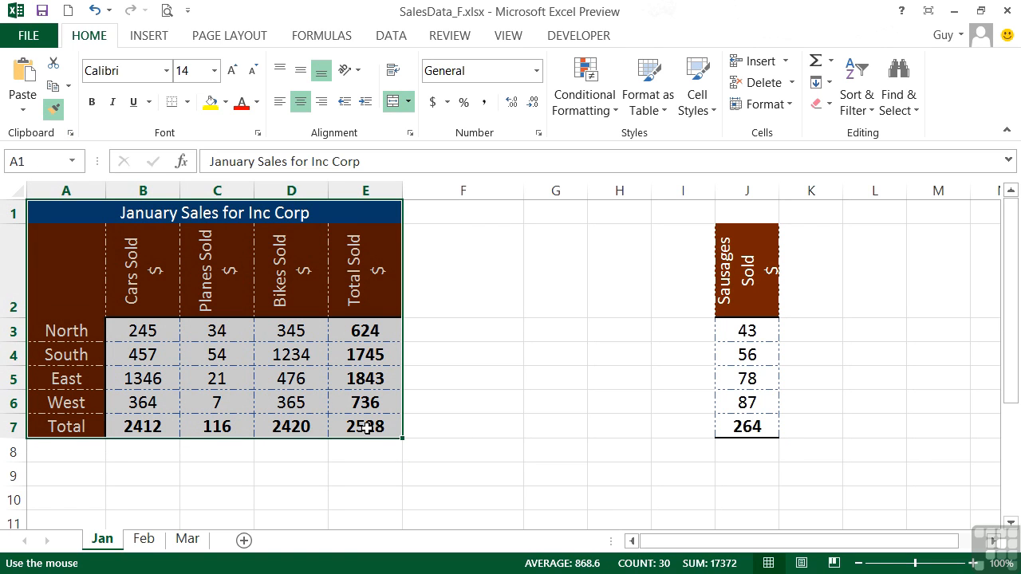
{"action": "left_click", "coordinate": [54, 108]}
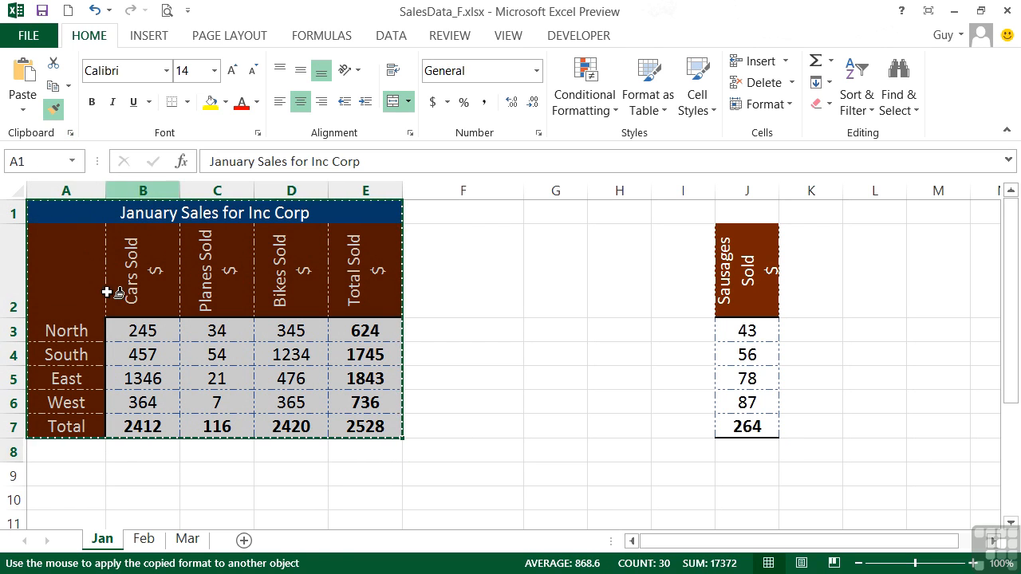
{"action": "left_click", "coordinate": [144, 540]}
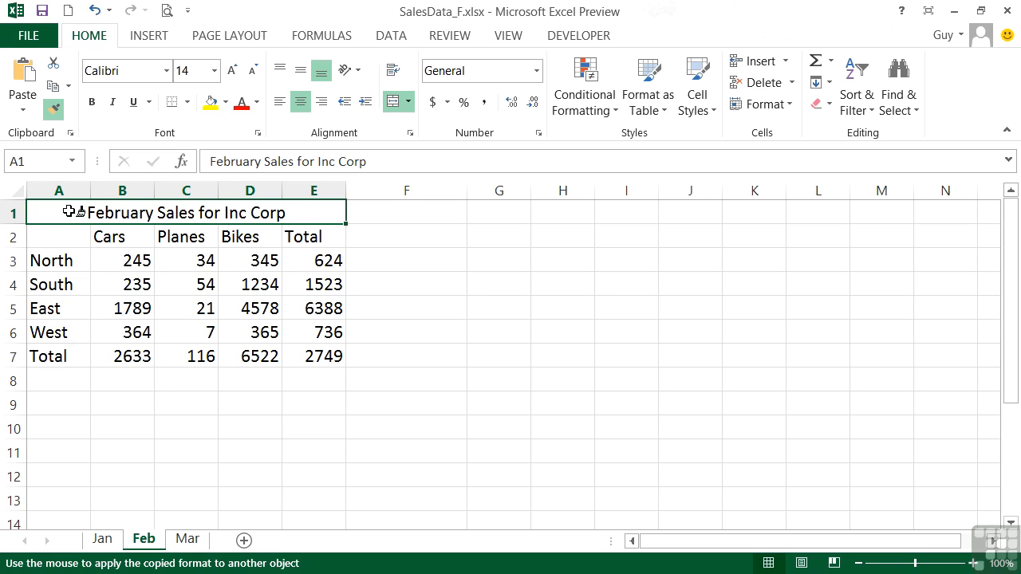
{"action": "mouse_move", "coordinate": [69, 211]}
{"action": "left_mouse_down"}
{"action": "mouse_move", "coordinate": [69, 229]}
{"action": "mouse_move", "coordinate": [107, 267]}
{"action": "mouse_move", "coordinate": [287, 358]}
{"action": "left_mouse_up"}
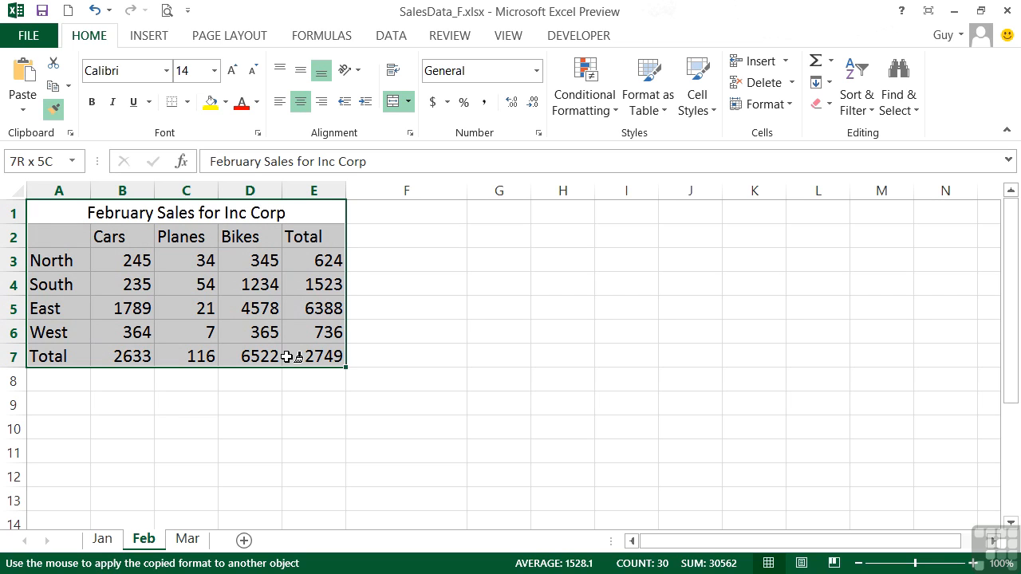
{"action": "left_click_drag", "start_coordinate": [287, 357], "coordinate": [286, 357]}
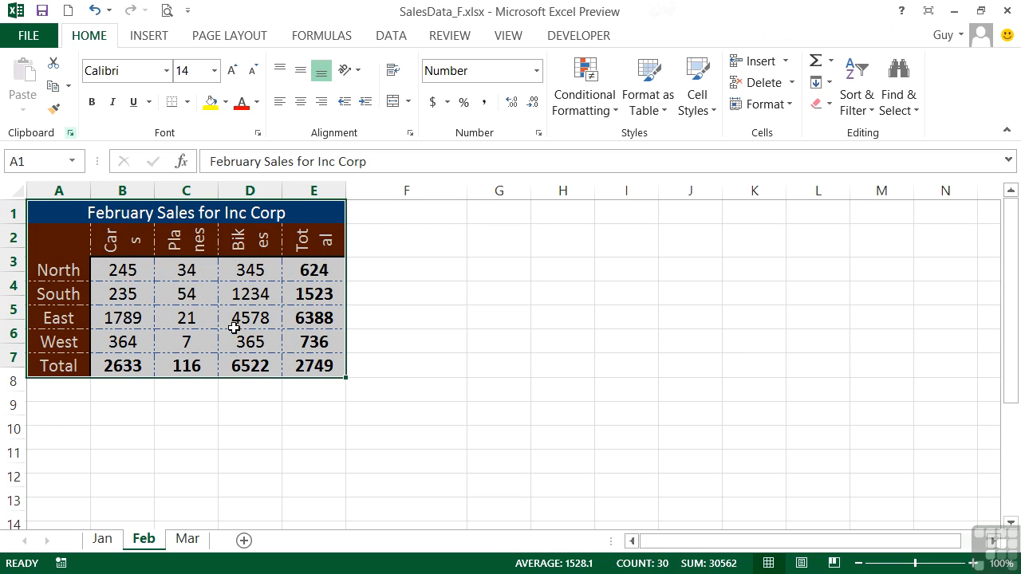
Increase the height of row 2 on the Feb sheet so each rotated column heading fits on one line.
{"action": "left_click", "coordinate": [78, 246]}
{"action": "key", "text": "alt+h"}
{"action": "key", "text": "f"}
{"action": "key", "text": "p"}
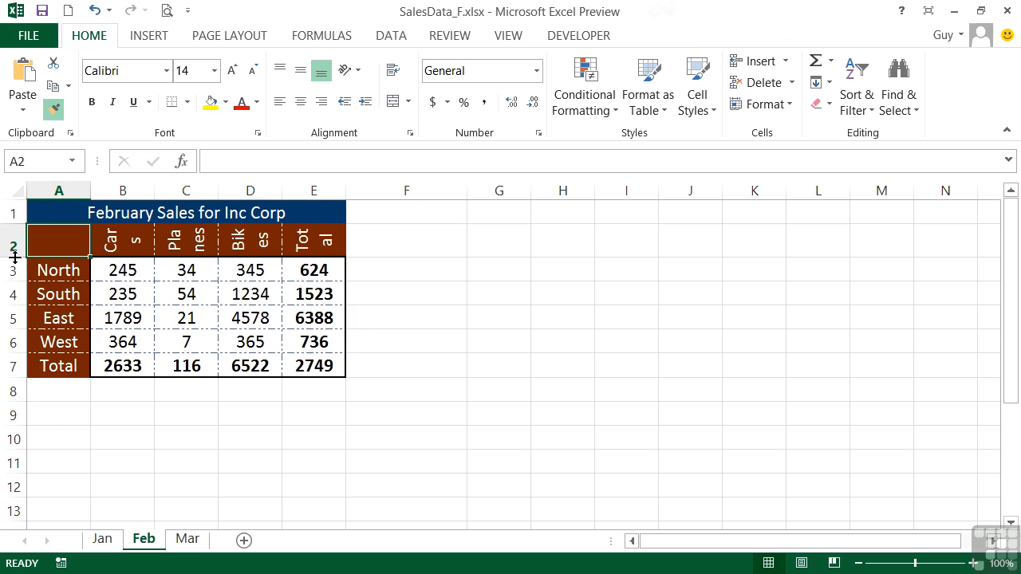
{"action": "left_click_drag", "start_coordinate": [15, 257], "coordinate": [24, 314]}
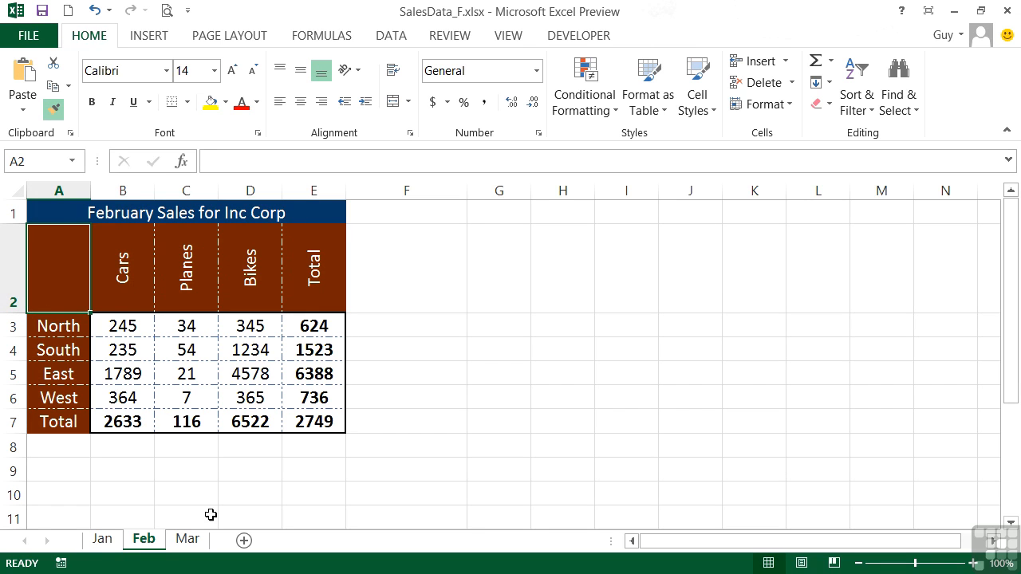
On the Jan sheet, lock Format Painter on the East label's formatting in A5 and apply it to G8, L9, M5, G10 and E10.
{"action": "left_click", "coordinate": [101, 540]}
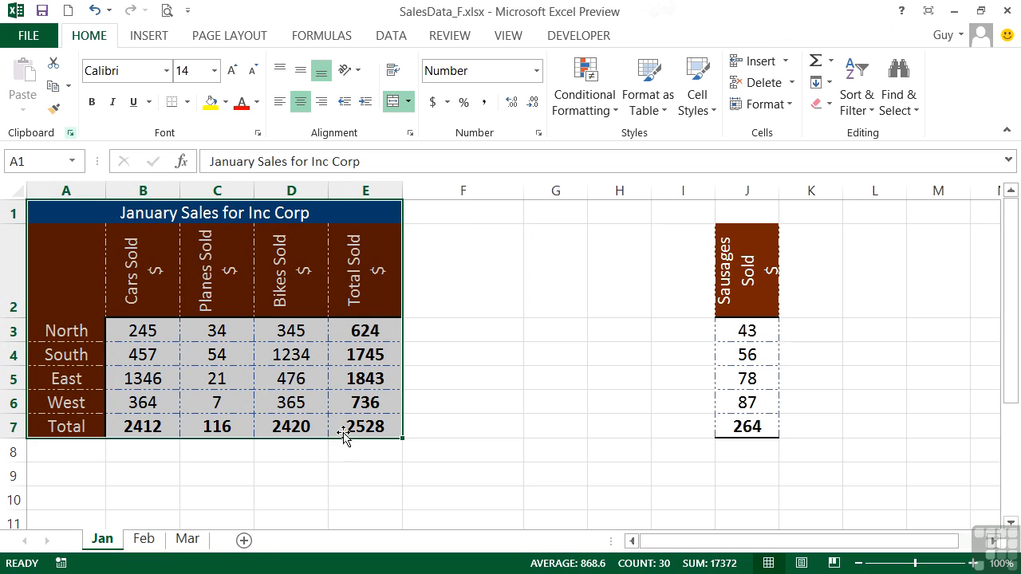
{"action": "left_click", "coordinate": [70, 380]}
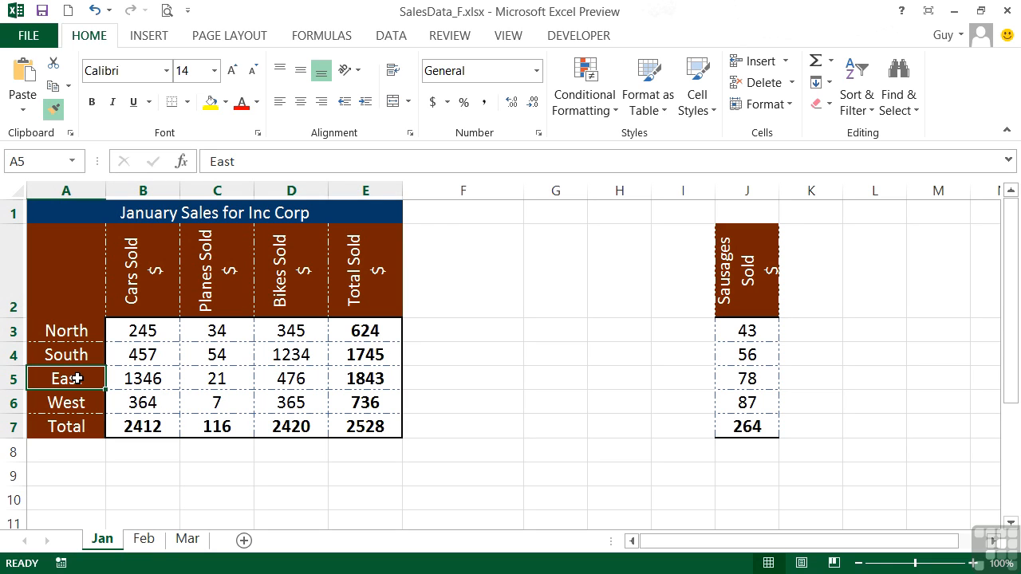
{"action": "left_click", "coordinate": [53, 109]}
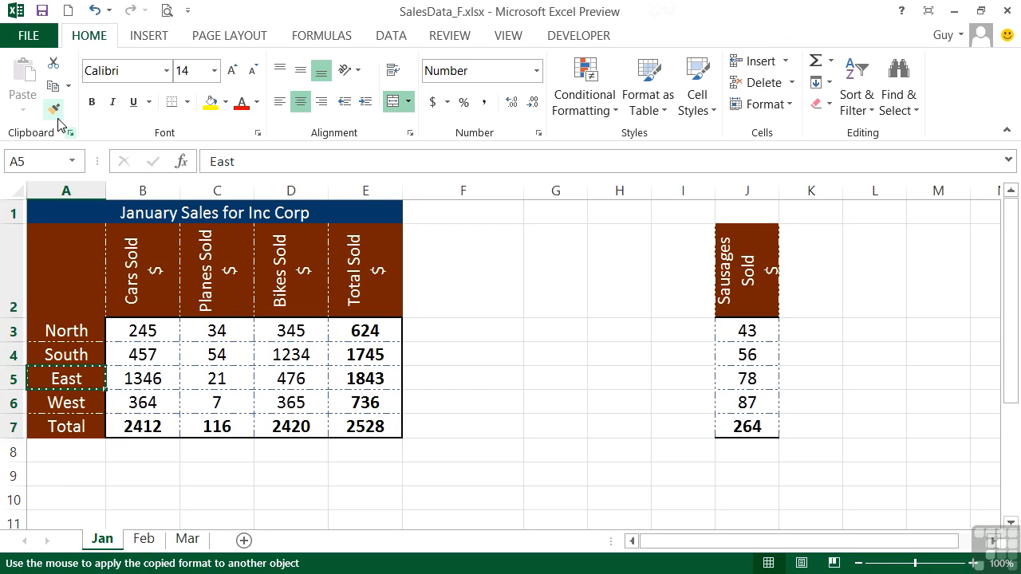
{"action": "left_click", "coordinate": [555, 454]}
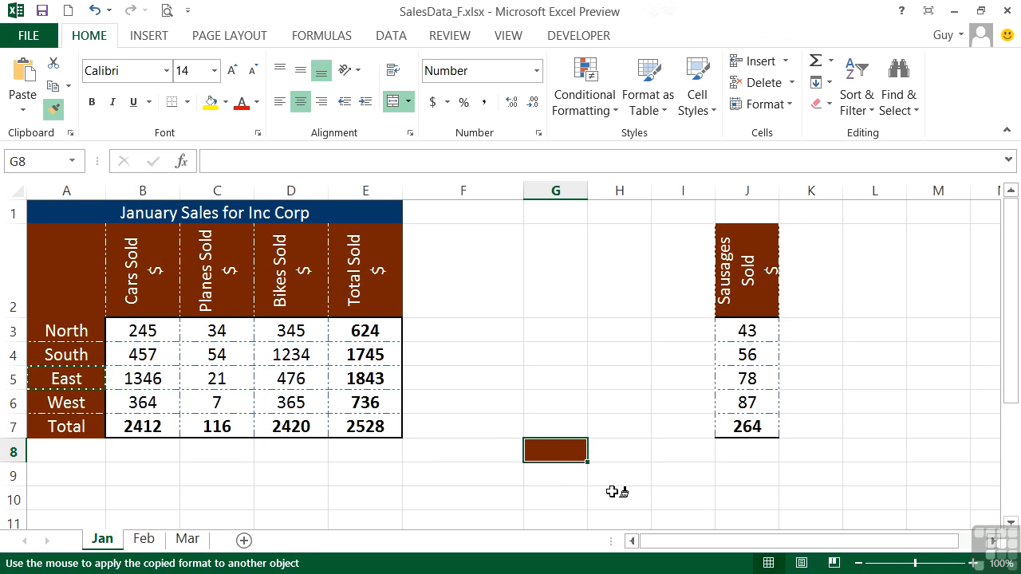
{"action": "left_click", "coordinate": [893, 477]}
{"action": "left_click", "coordinate": [965, 377]}
{"action": "left_click", "coordinate": [566, 500]}
{"action": "left_click", "coordinate": [358, 502]}
Apply the copied East formatting to G16, J17, E18, D14, C17, I12 and L14, and turn Format Painter off.
{"action": "scroll", "coordinate": [463, 481], "scroll_direction": "down", "scroll_amount": 3}
{"action": "left_click", "coordinate": [553, 355]}
{"action": "left_click", "coordinate": [748, 385]}
{"action": "left_click", "coordinate": [376, 401]}
{"action": "left_click", "coordinate": [281, 307]}
{"action": "left_click", "coordinate": [227, 383]}
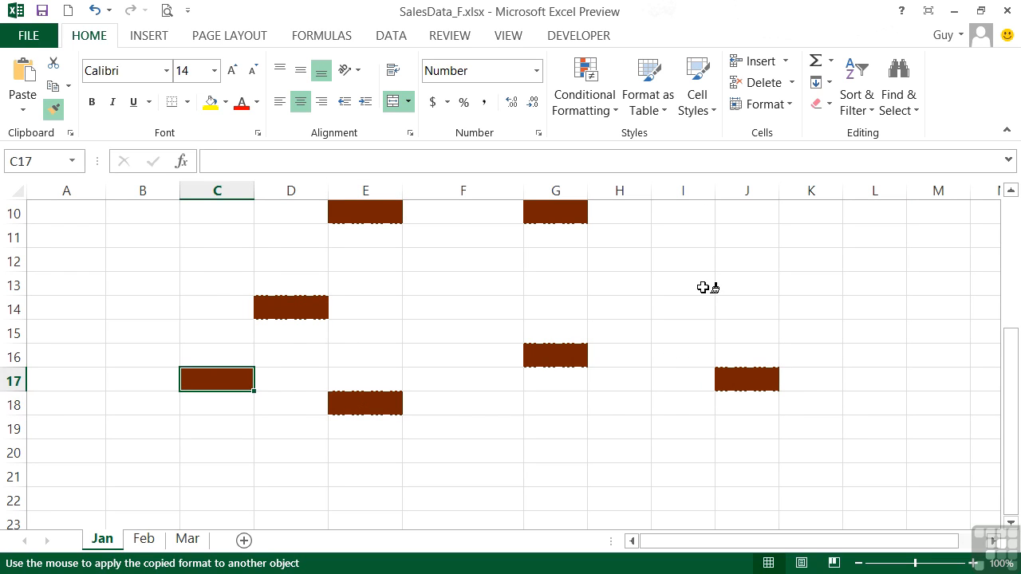
{"action": "left_click", "coordinate": [692, 267]}
{"action": "left_click", "coordinate": [863, 304]}
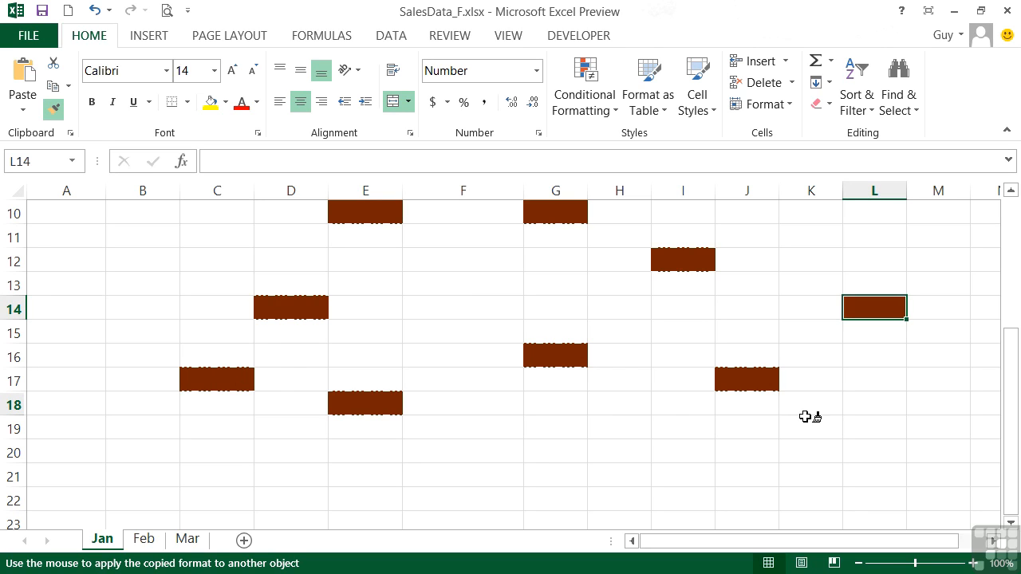
{"action": "key", "text": "Escape"}
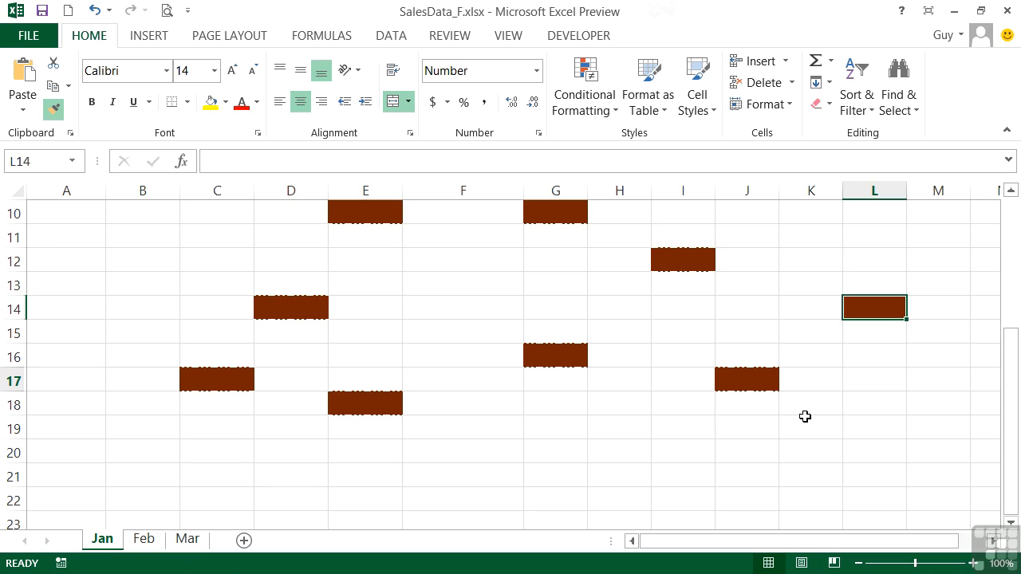
{"action": "left_click", "coordinate": [806, 429]}
{"action": "left_click", "coordinate": [863, 433]}
{"action": "left_click", "coordinate": [809, 356]}
{"action": "left_click", "coordinate": [759, 318]}
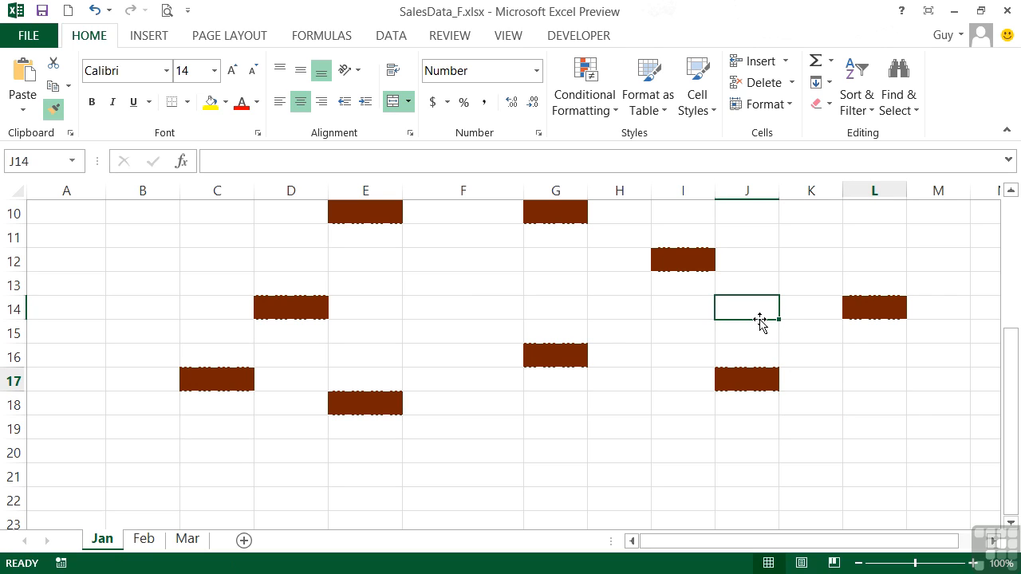